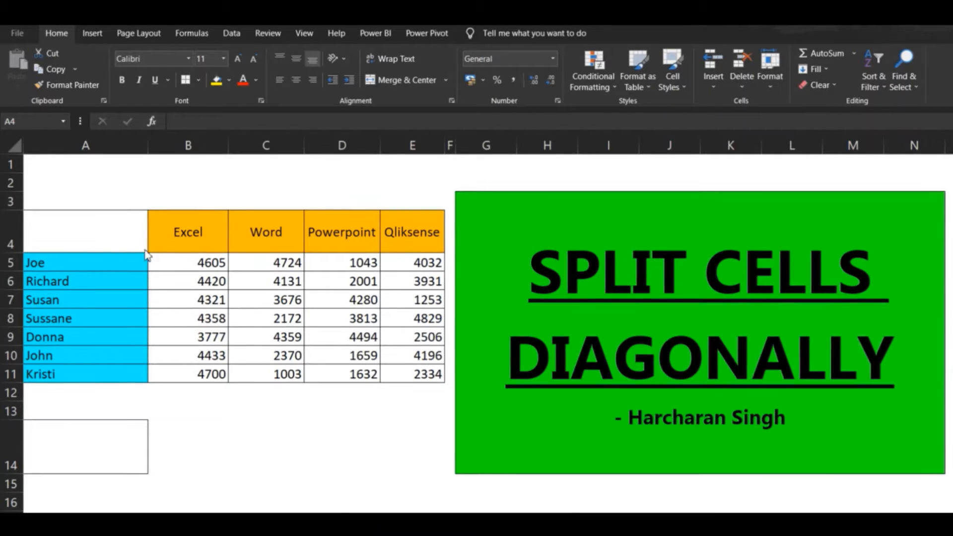
Add a diagonal border to cell A4 running from its upper-left corner to its lower-right corner.
left_click(129, 241)
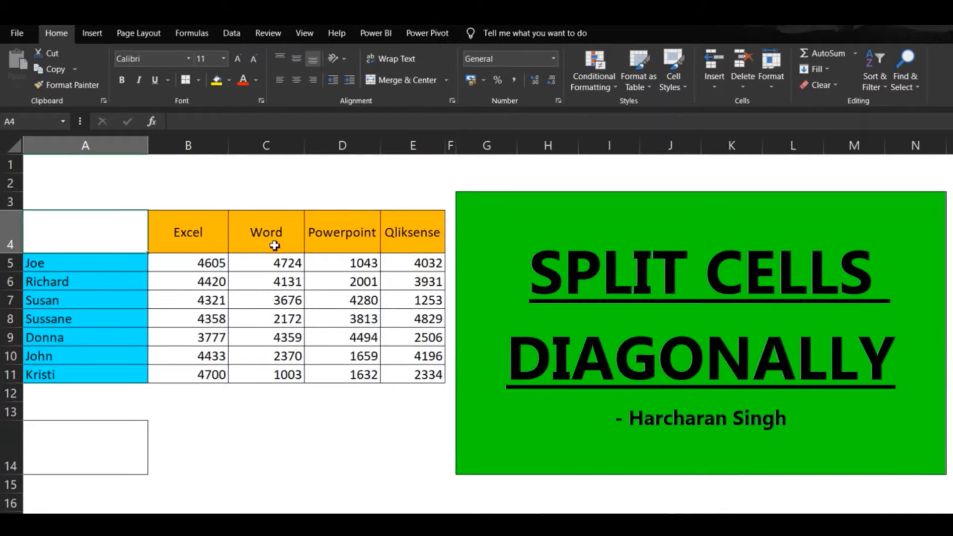
right_click(87, 232)
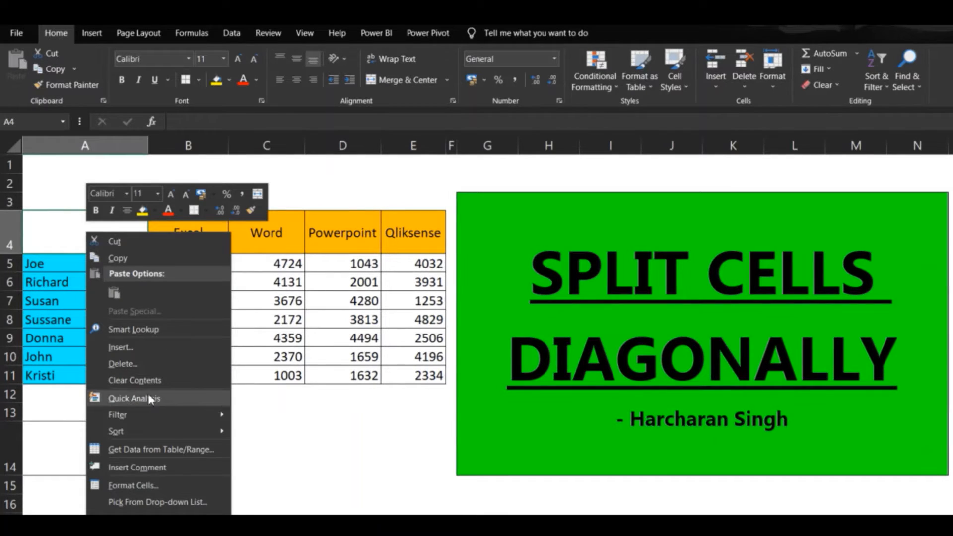
left_click(171, 481)
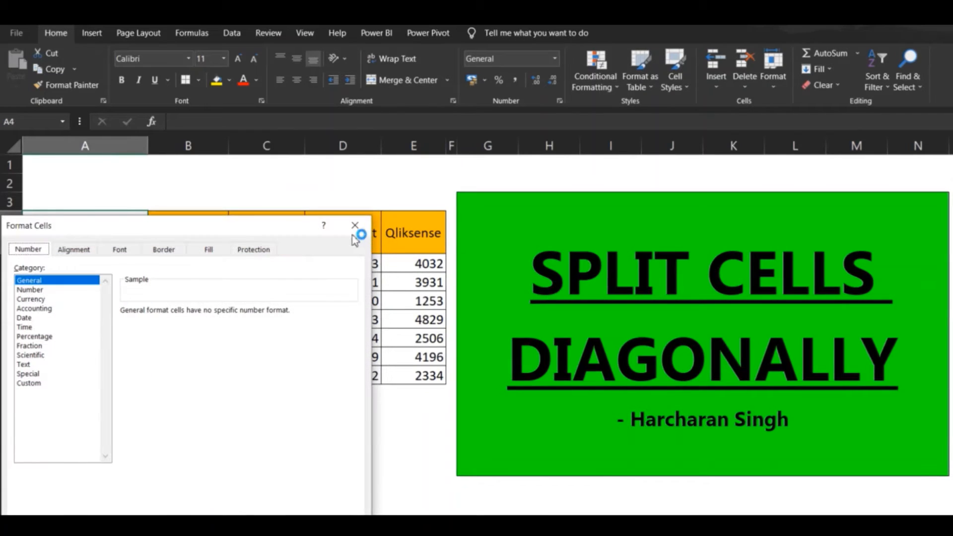
left_click_drag(283, 234, 745, 147)
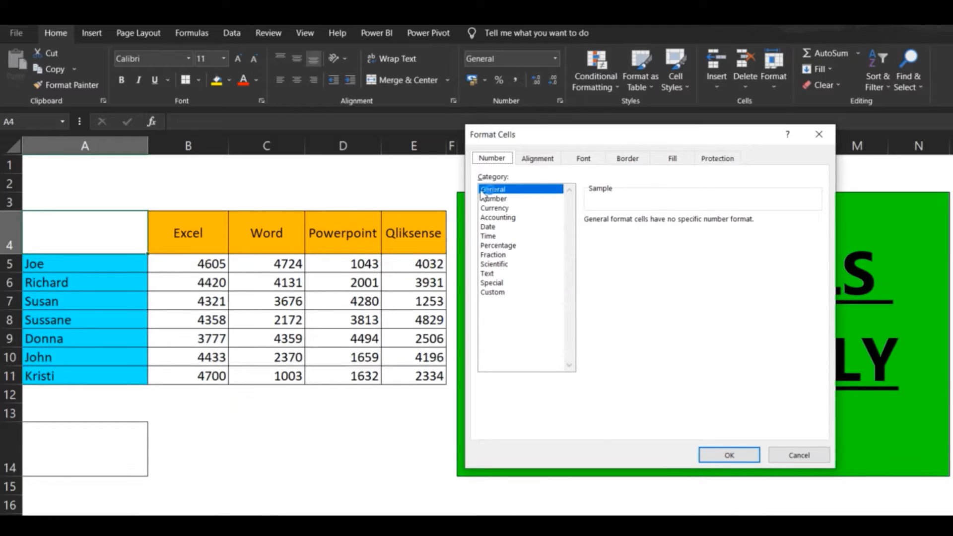
left_click(629, 158)
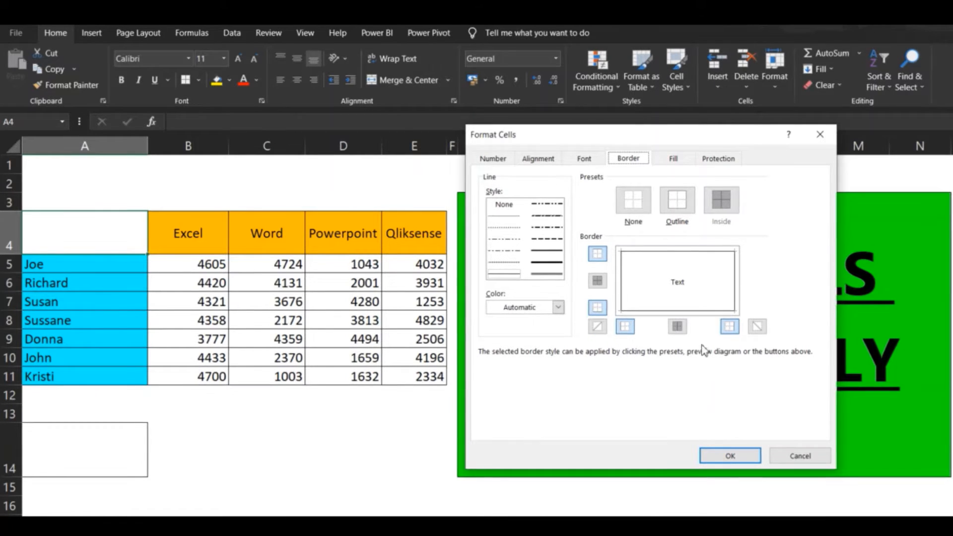
left_click(758, 328)
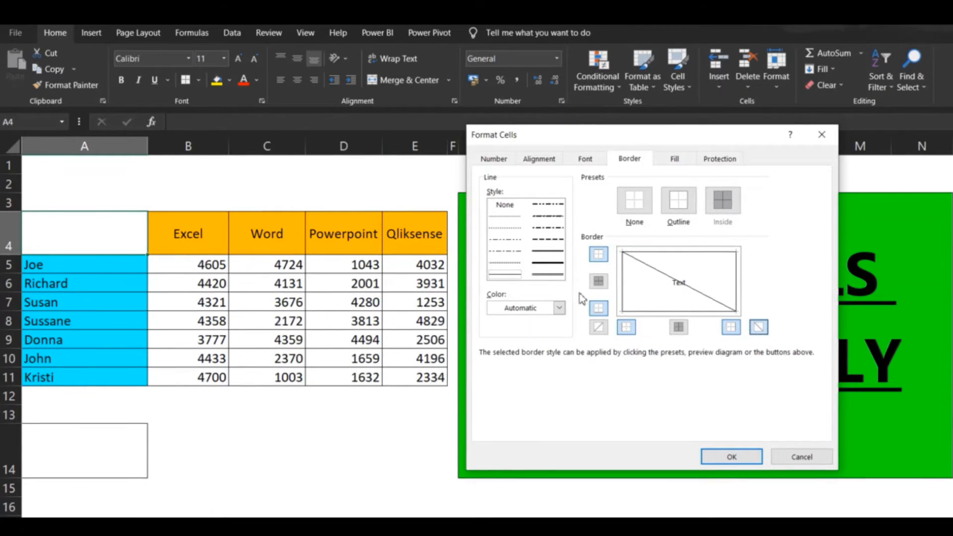
left_click(763, 329)
left_click(763, 329)
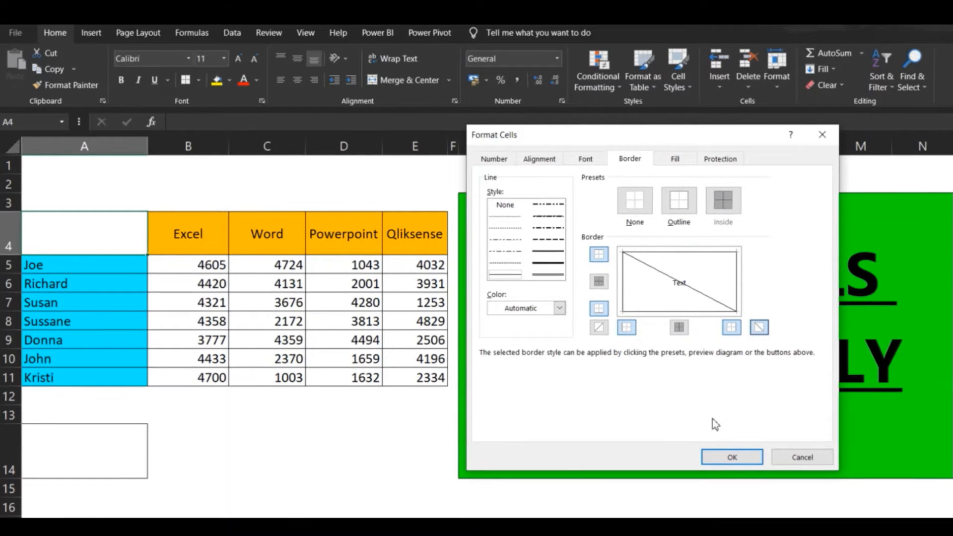
left_click(731, 455)
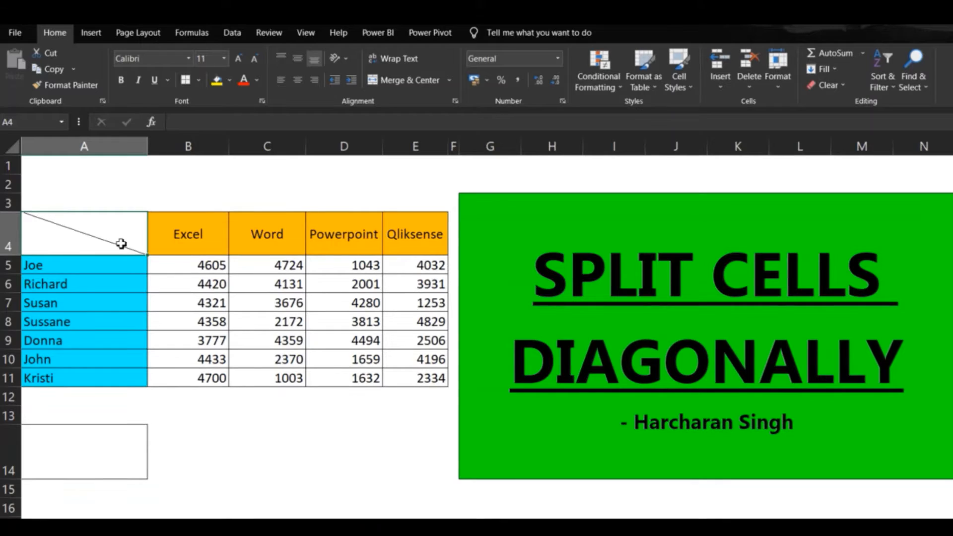
Enter "Dept" and "Names" in cell A4 as two separate lines within the cell.
type("D")
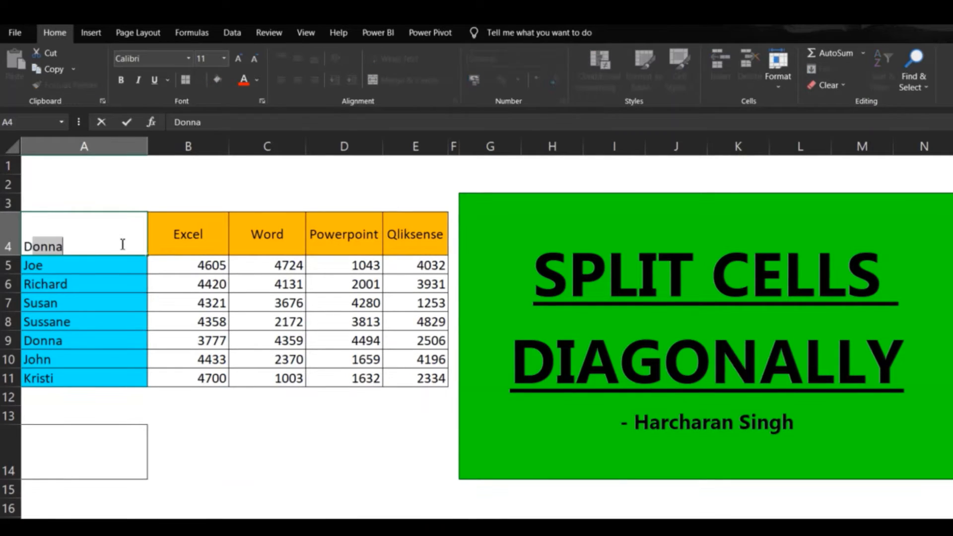
type("epartment")
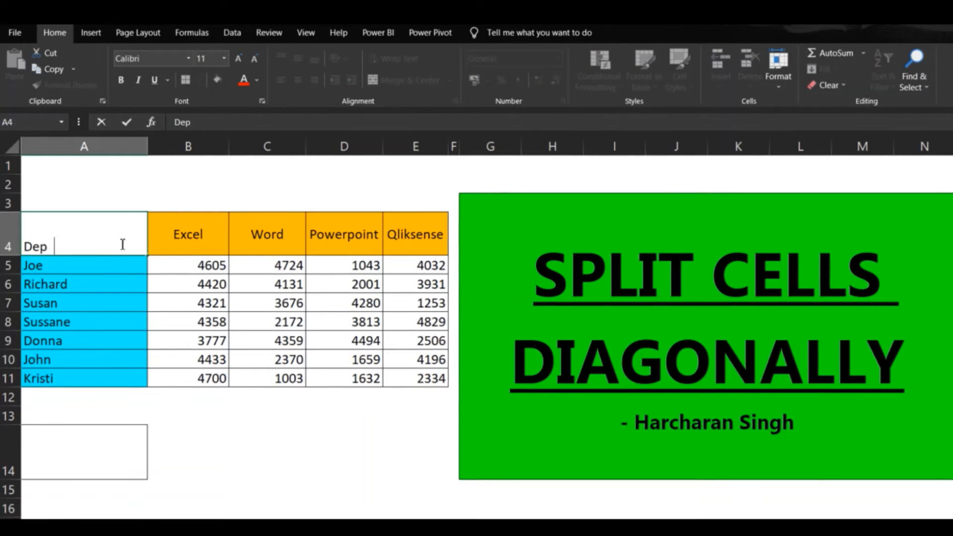
key("BackSpace")
key("BackSpace")
key("BackSpace")
key("BackSpace")
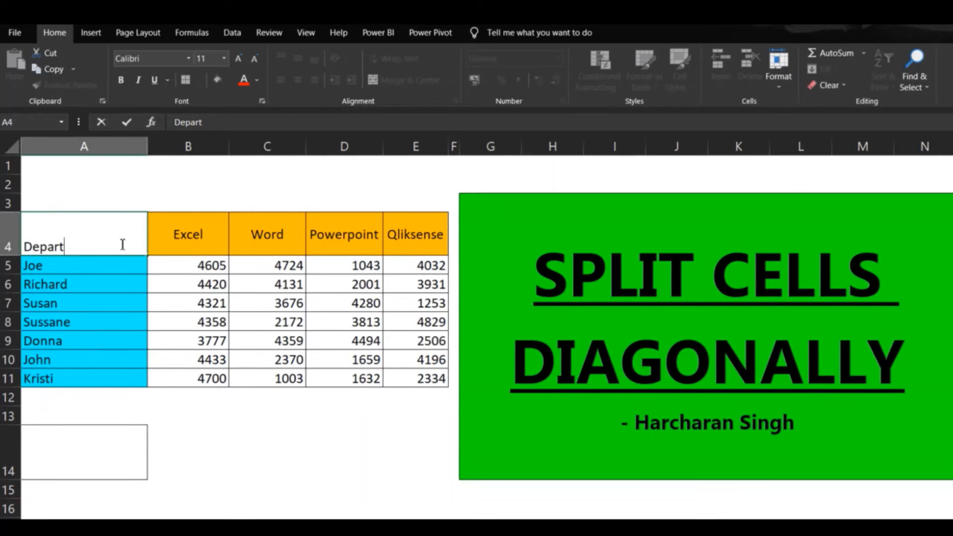
key("BackSpace")
key("BackSpace")
key("BackSpace")
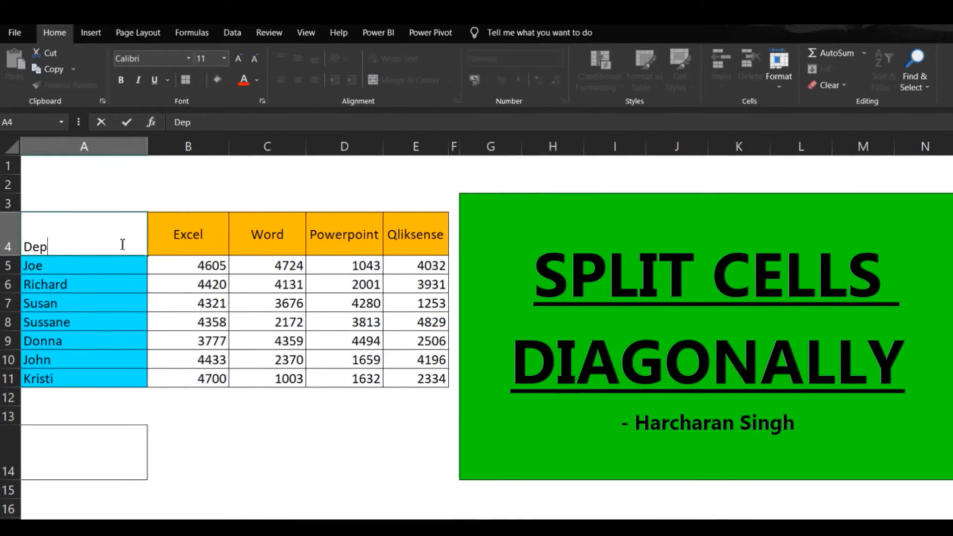
type("t")
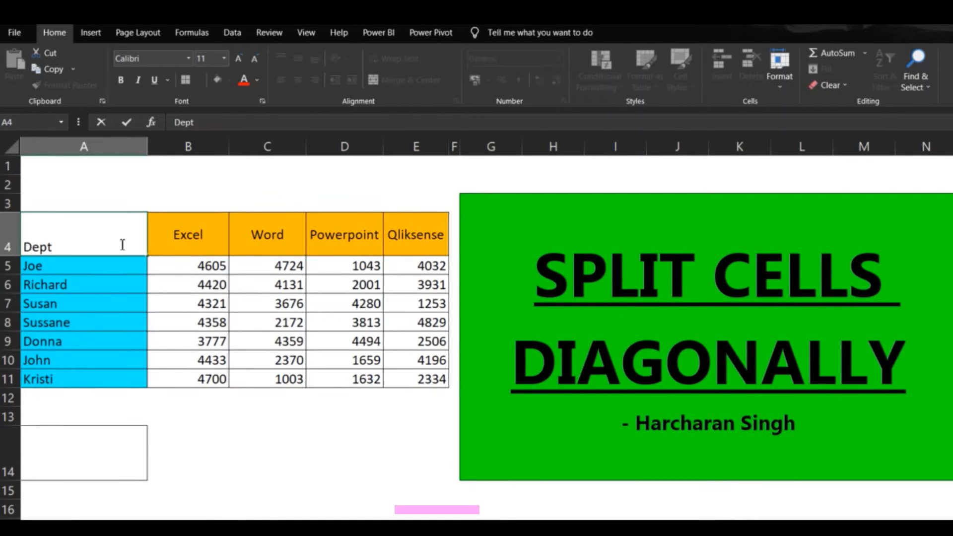
key("alt+Return")
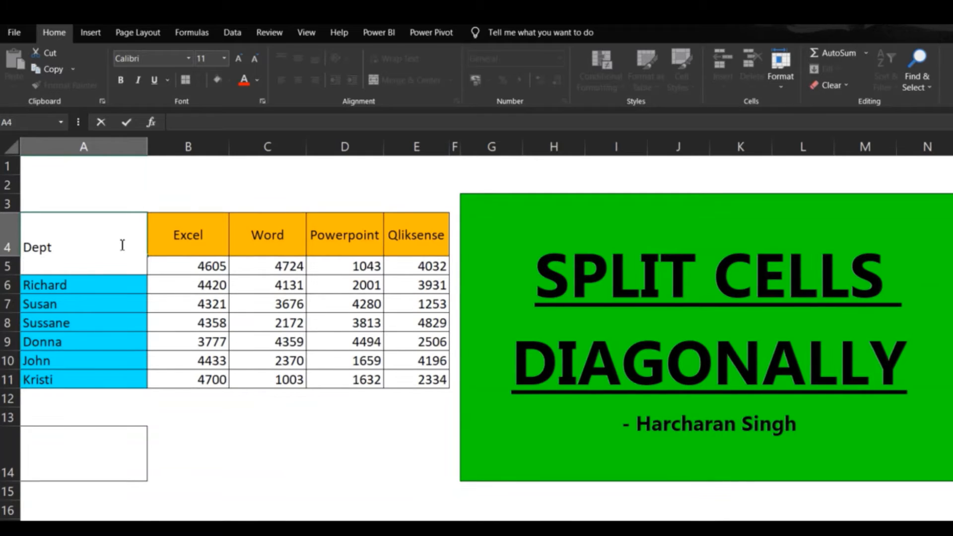
type("Names")
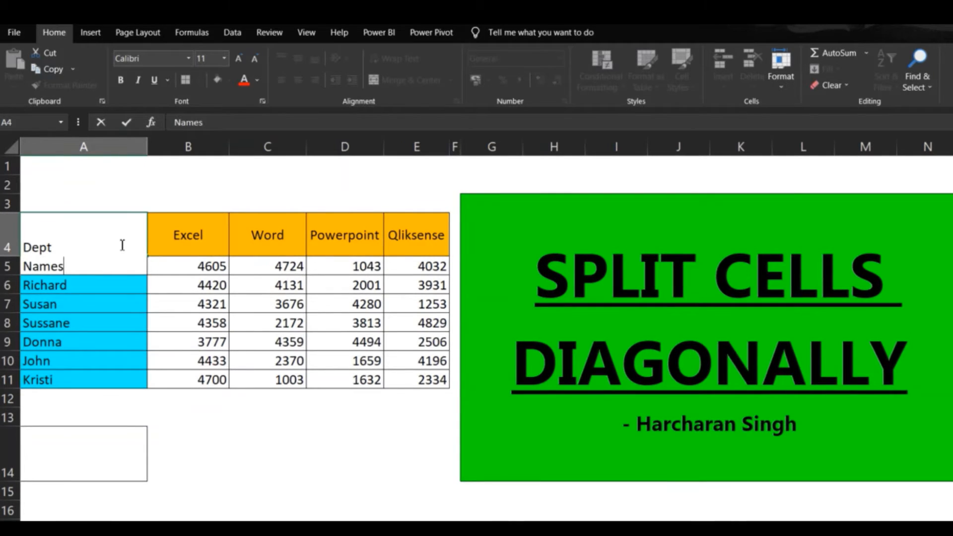
key("ctrl+Return")
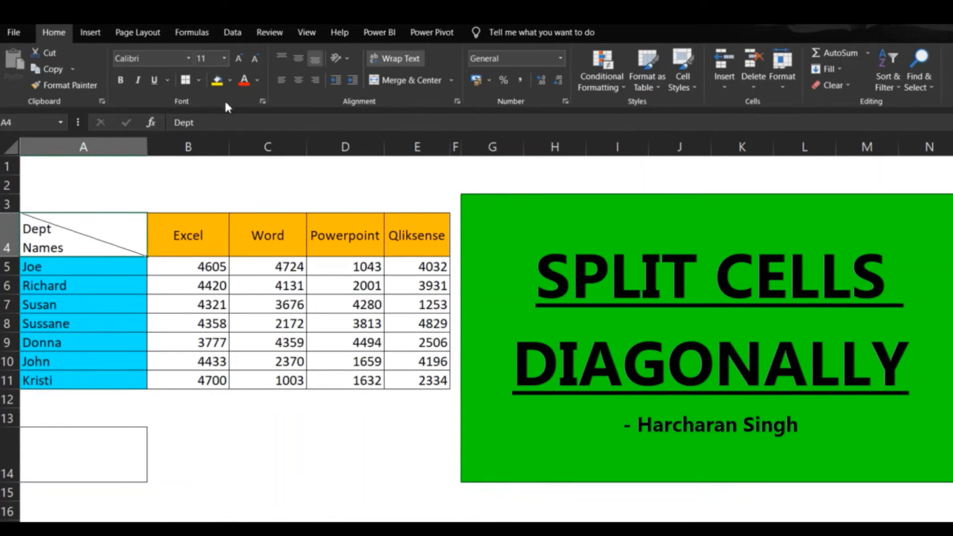
Pad the first line of cell A4 with leading spaces so "Dept" sits above the diagonal near the right edge.
double_click(117, 228)
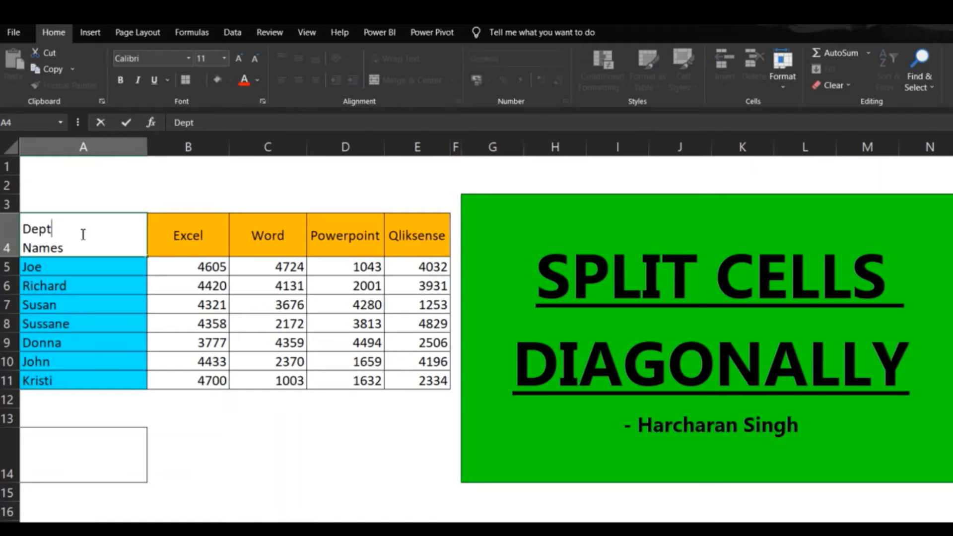
left_click(27, 229)
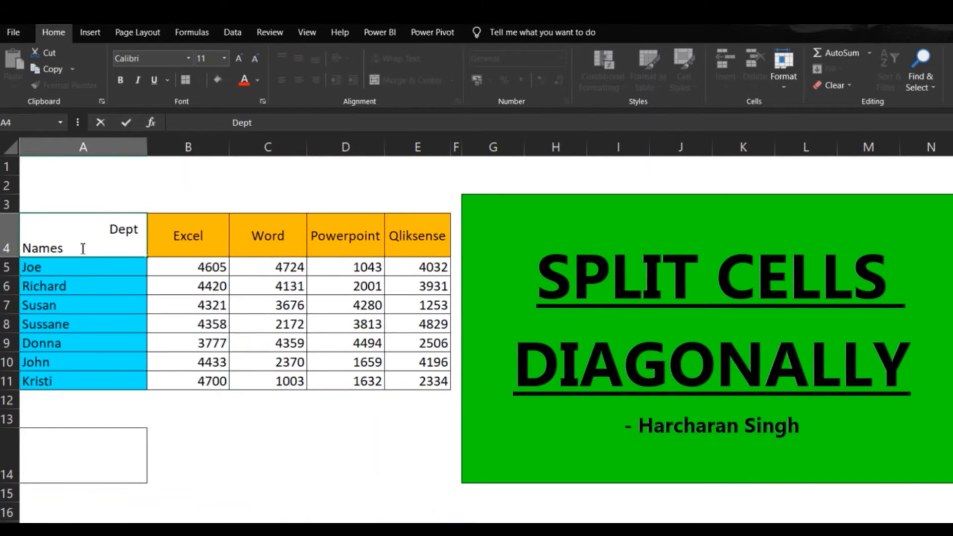
key("Return")
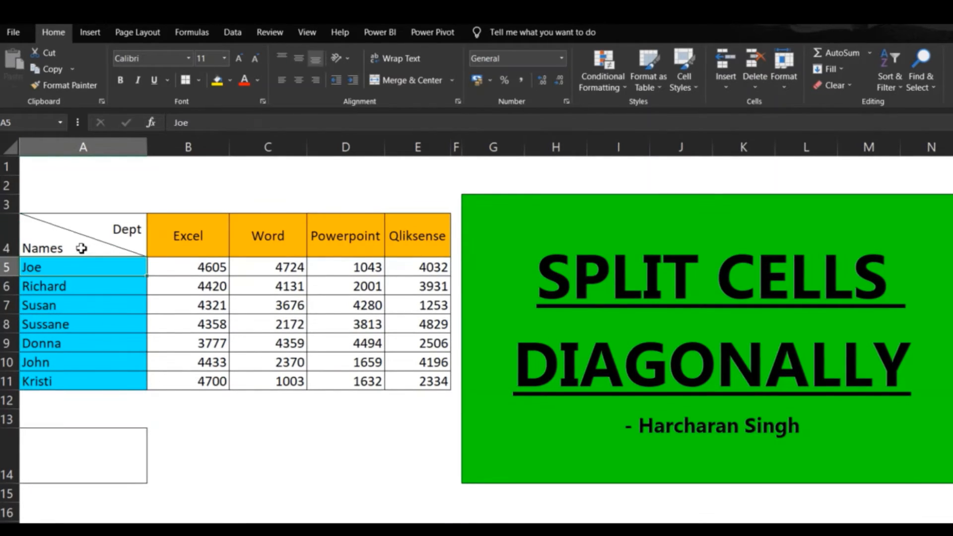
Fill cell A4 with light blue and make its text bold.
left_click(116, 240)
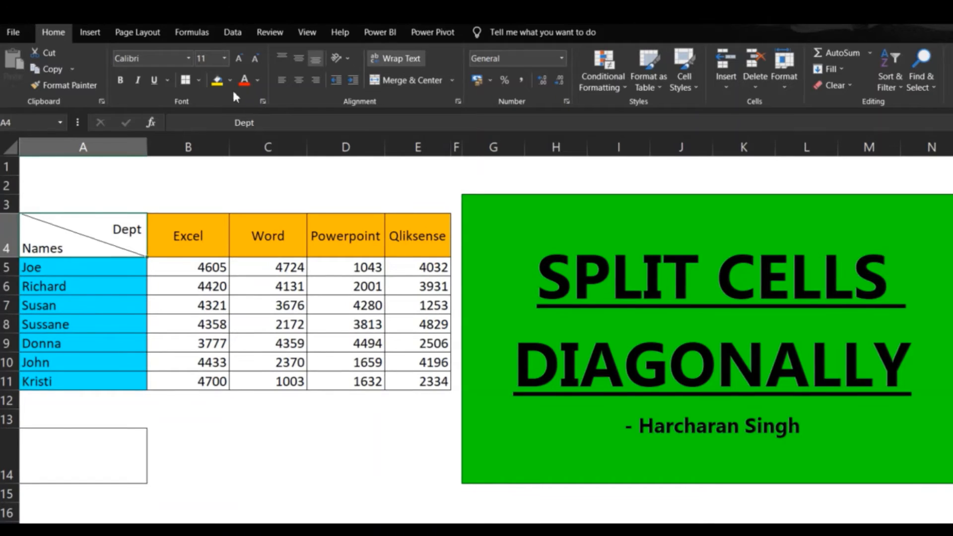
left_click(232, 81)
left_click(254, 120)
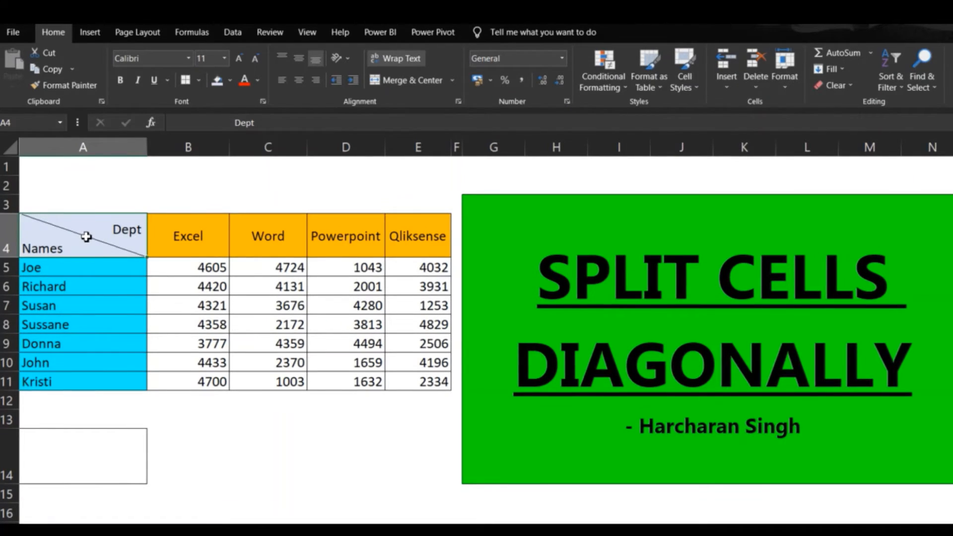
key("ctrl+b")
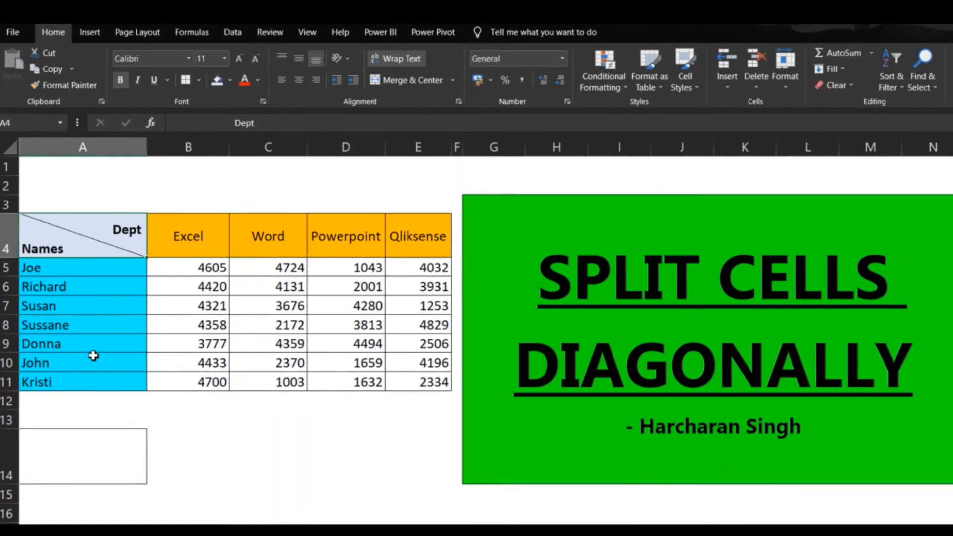
Draw a right triangle shape spanning cell A14 so that it covers the cell's lower-left half.
left_click(94, 452)
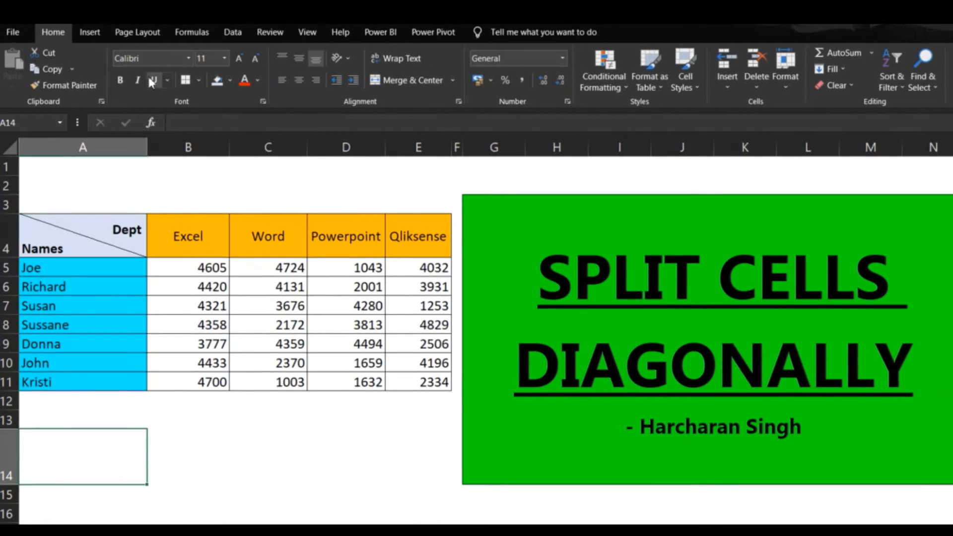
left_click(89, 31)
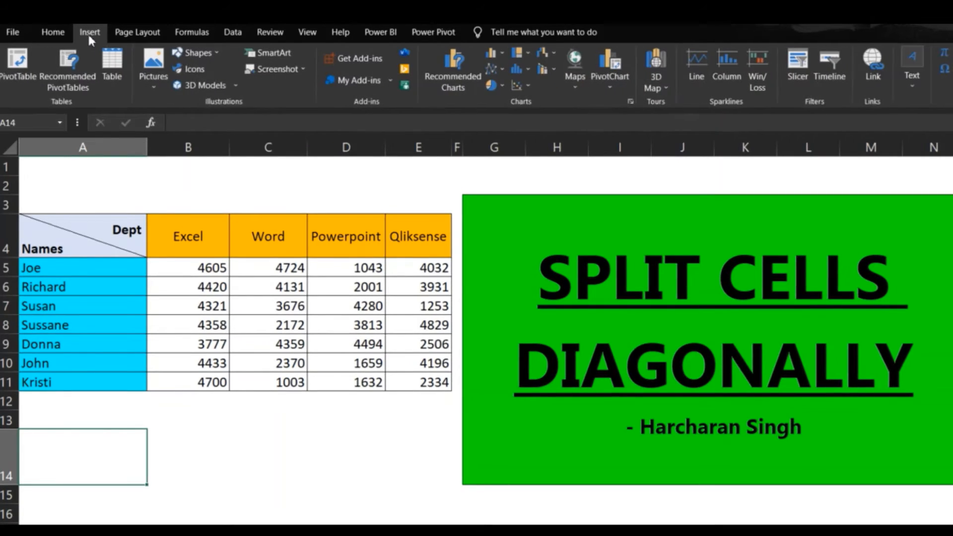
left_click(219, 53)
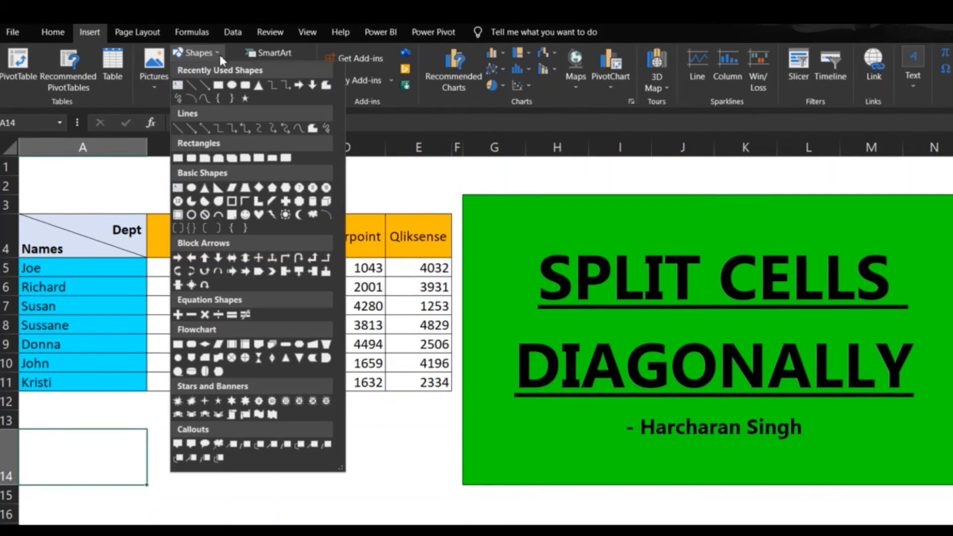
left_click(219, 191)
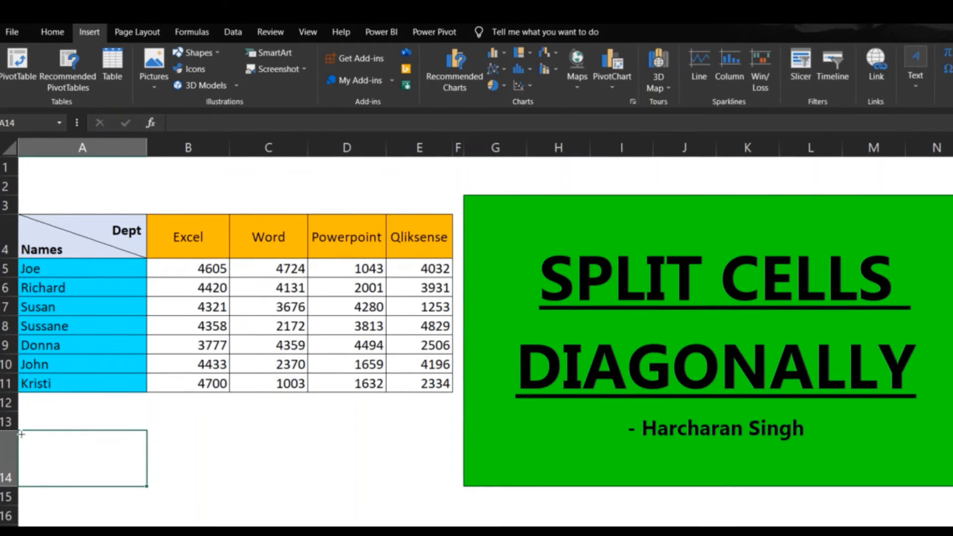
left_click_drag(22, 434, 125, 474)
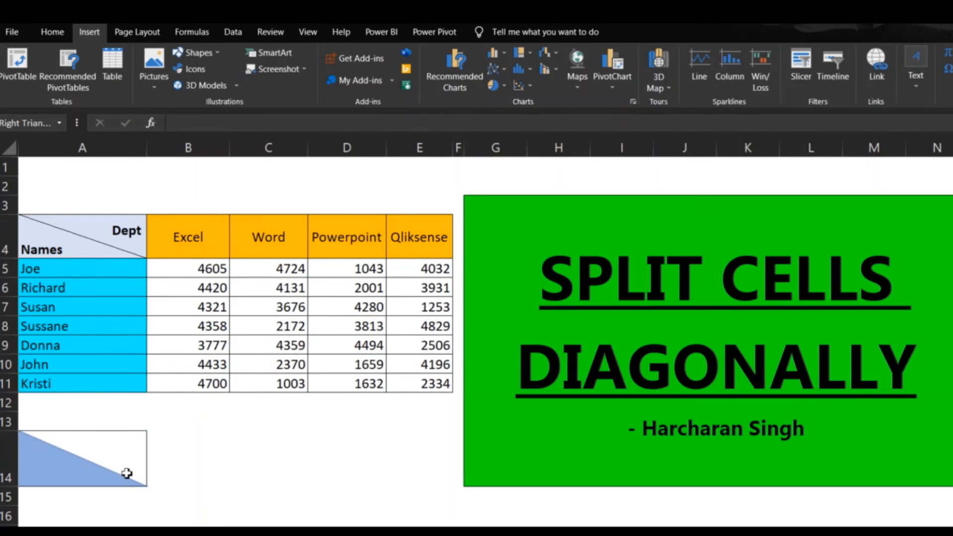
right_click(187, 453)
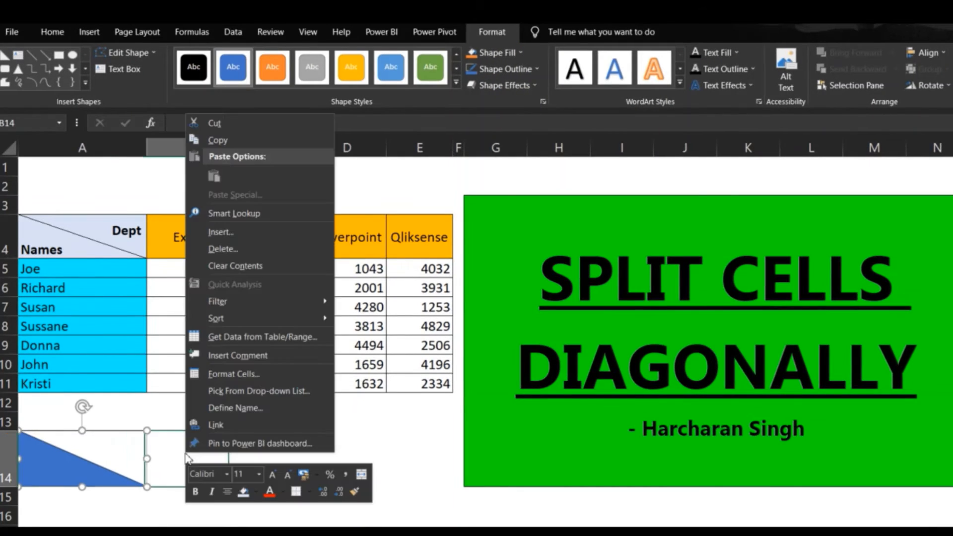
key("Escape")
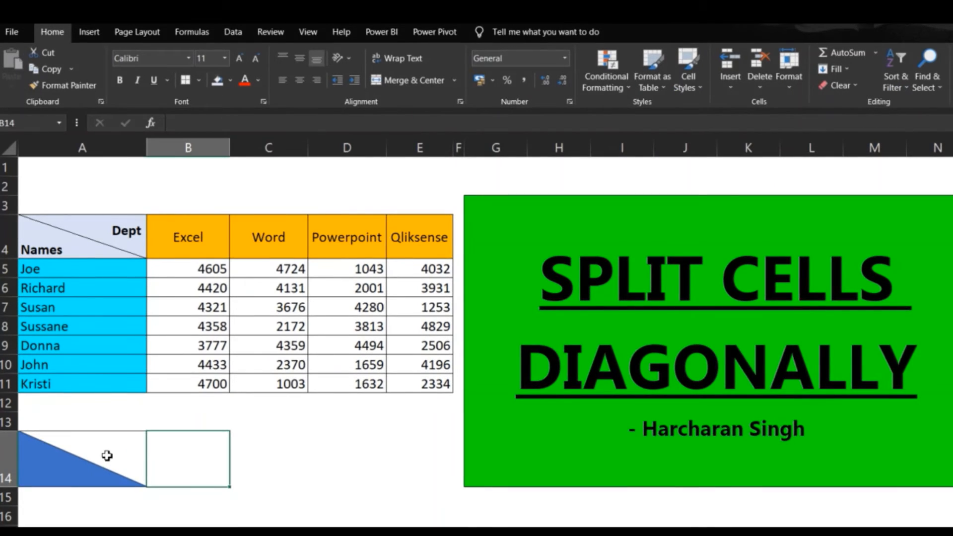
Enter "Dept" in cell A14 and align the text to the top of the cell.
left_click(107, 456)
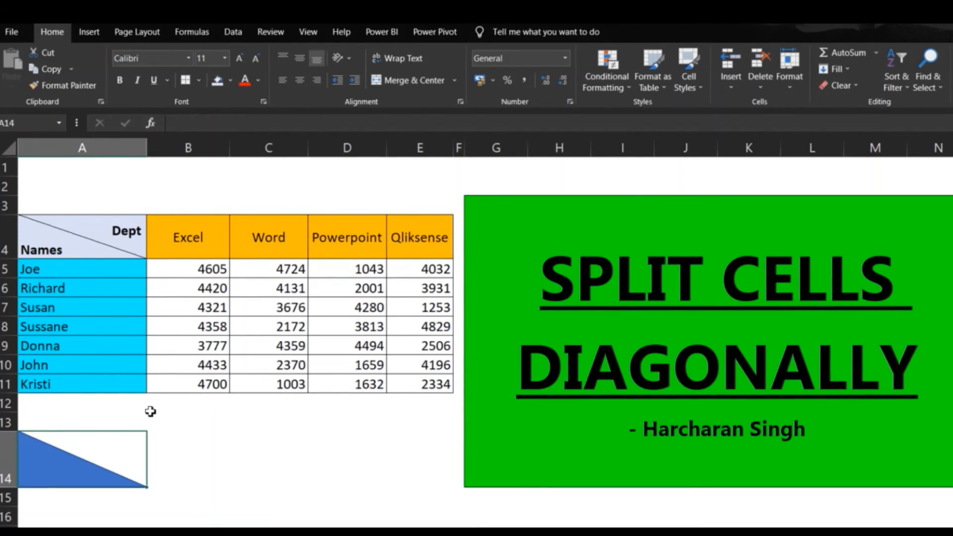
type("D")
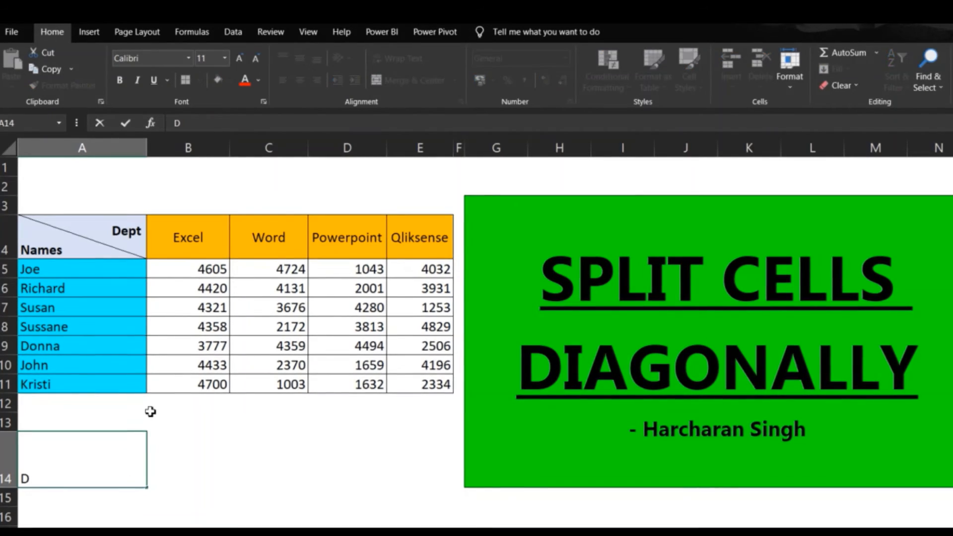
type("ept")
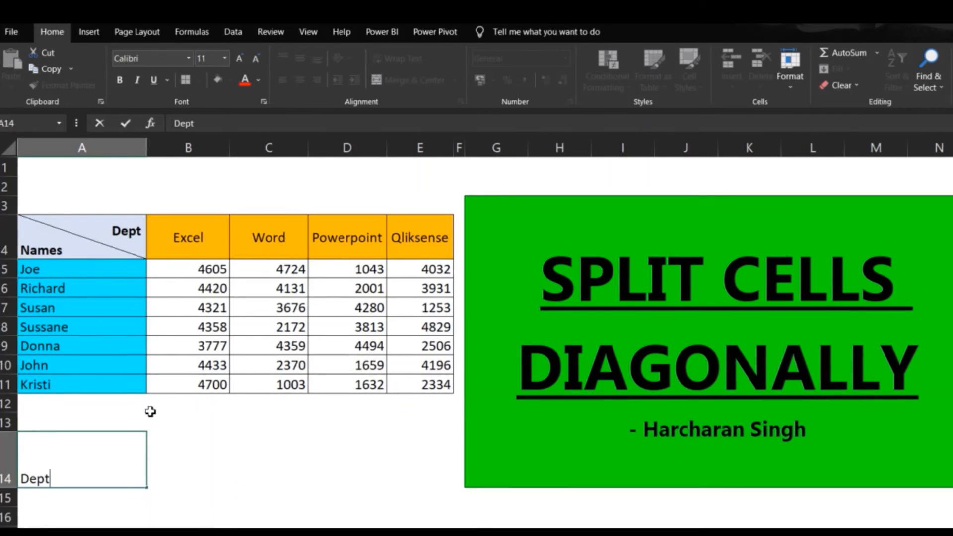
key("ctrl+Return")
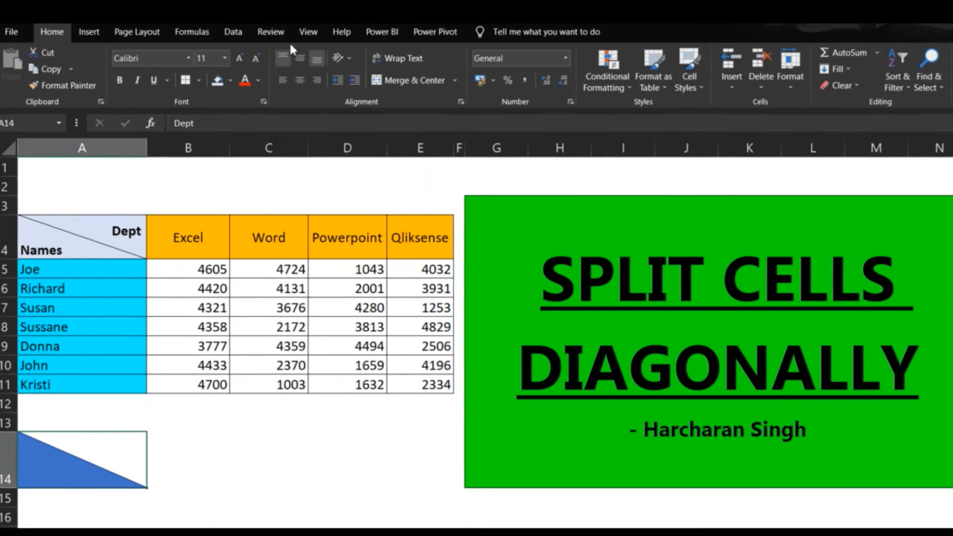
left_click(303, 58)
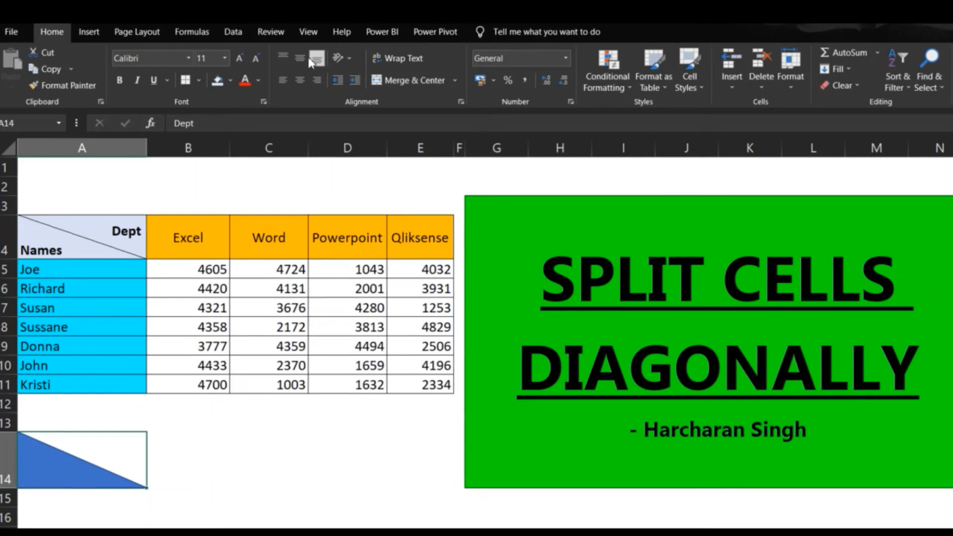
left_click(291, 54)
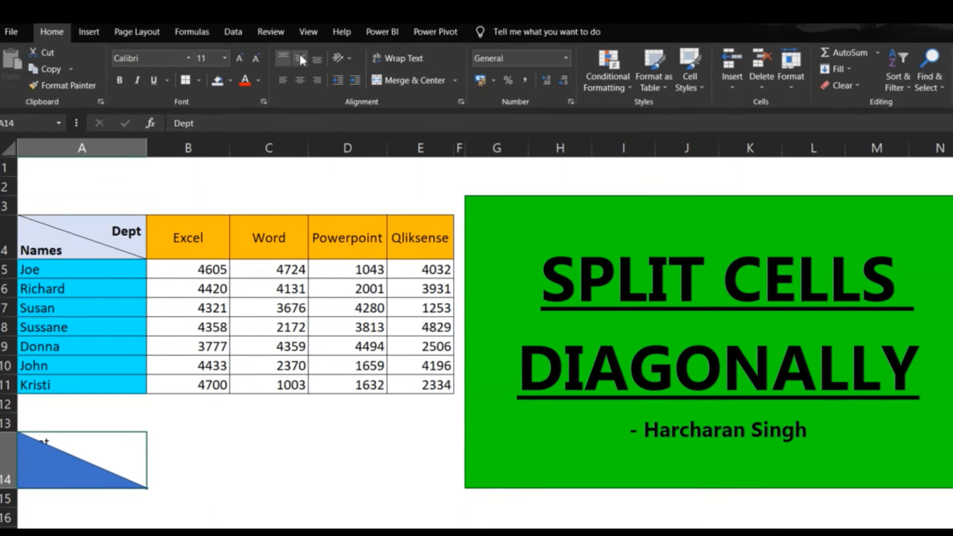
Right-align "Dept" in cell A14 and add the text "Names" inside the right triangle shape.
left_click(316, 80)
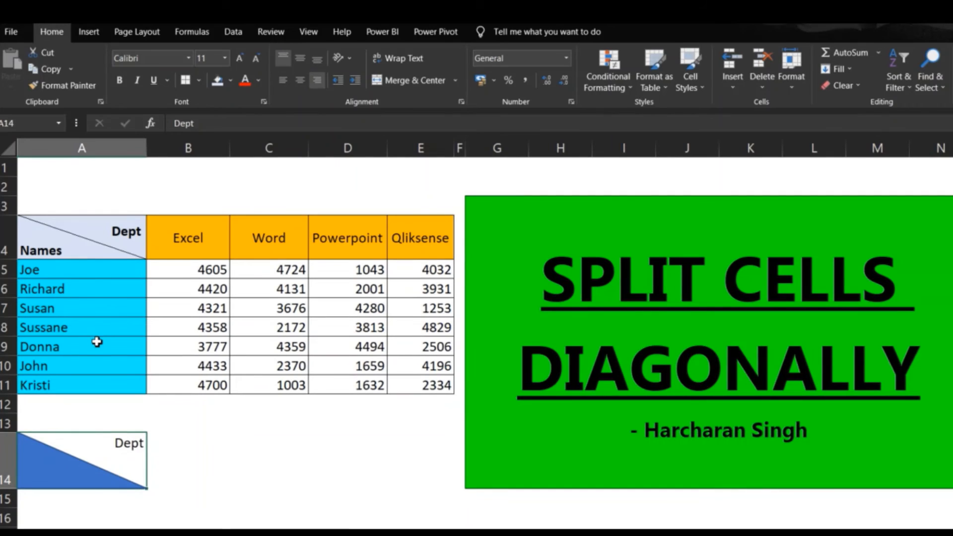
left_click(31, 454)
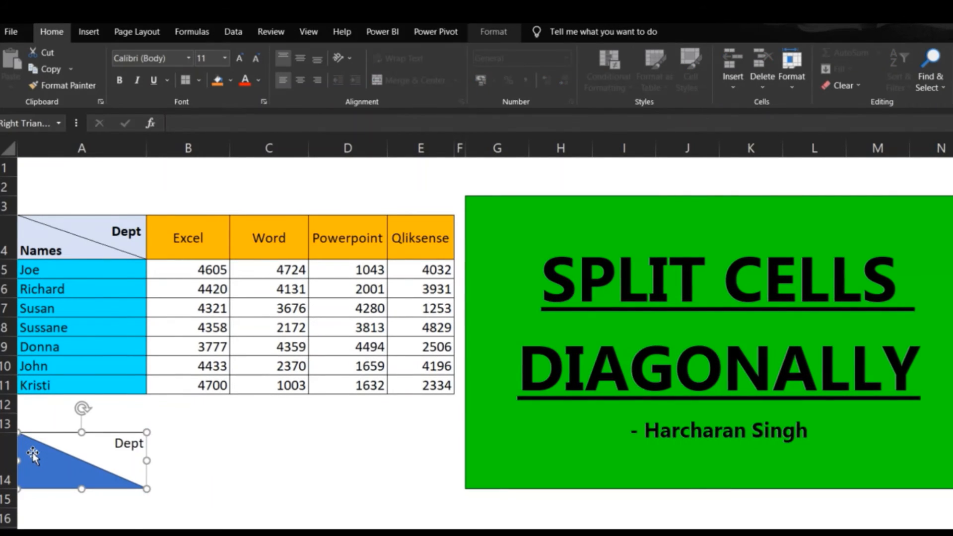
right_click(33, 453)
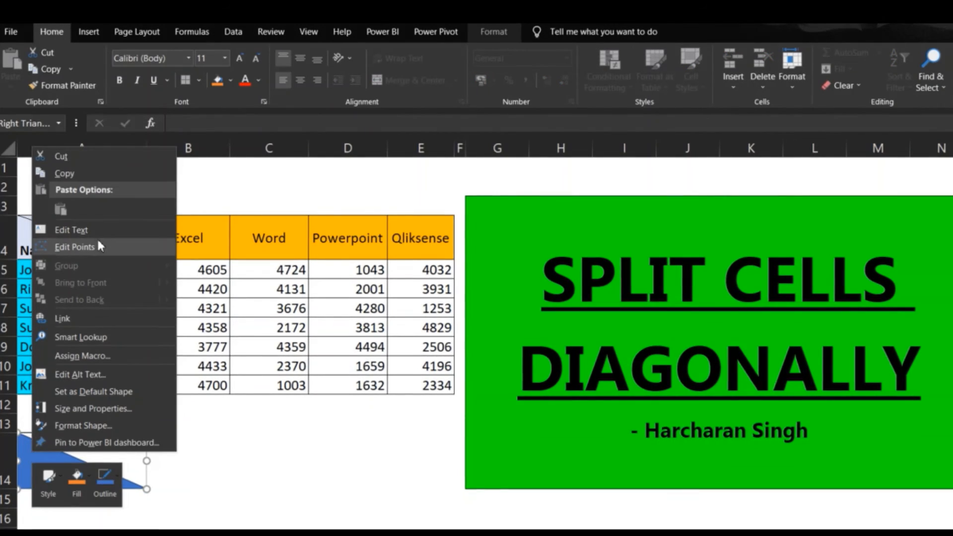
left_click(106, 228)
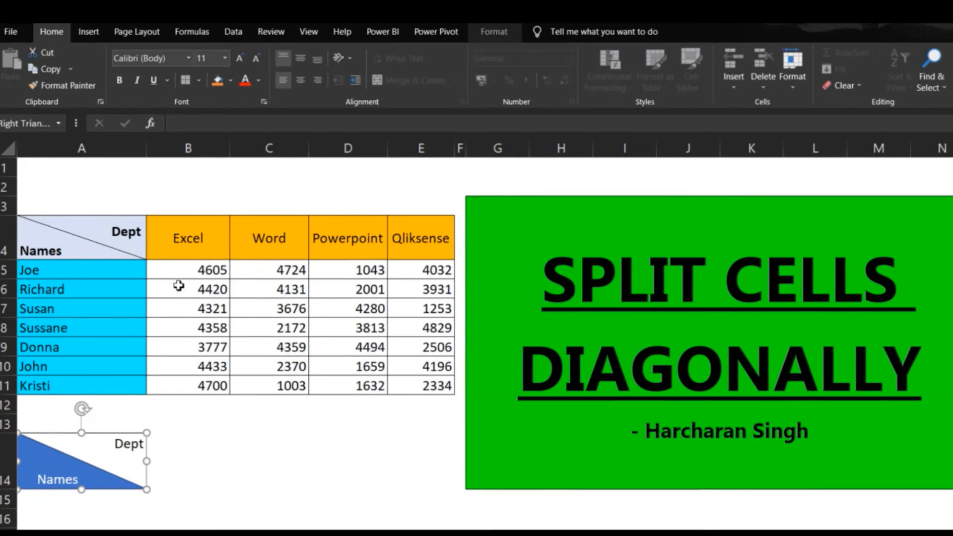
left_click(204, 484)
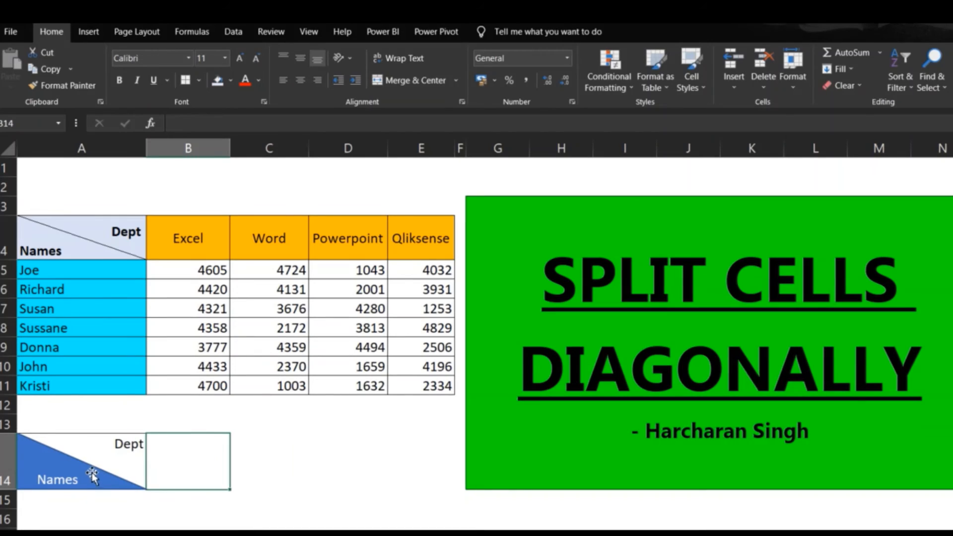
left_click(98, 454)
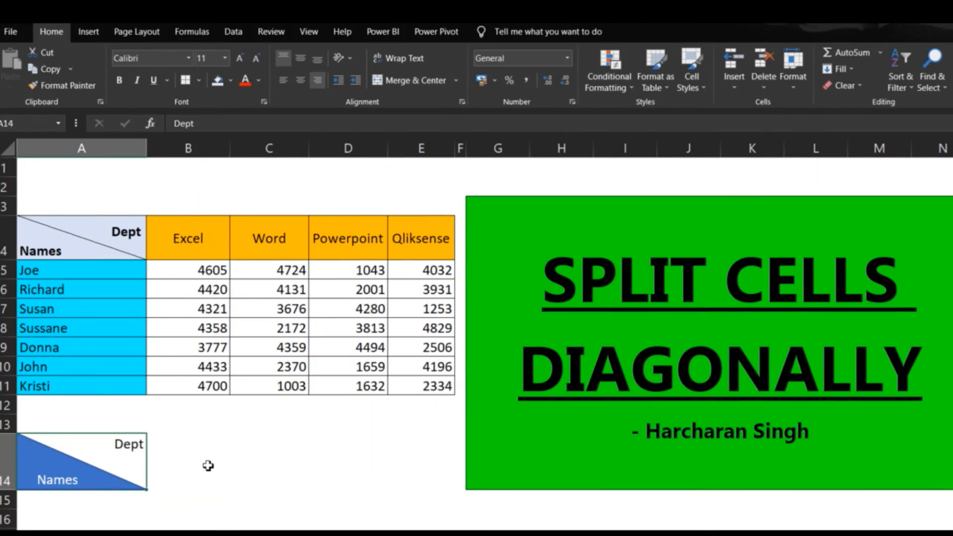
Apply the blue theme style with gradient and shadow, from the last row of Theme Styles, to the triangle over cell A14.
left_click(65, 466)
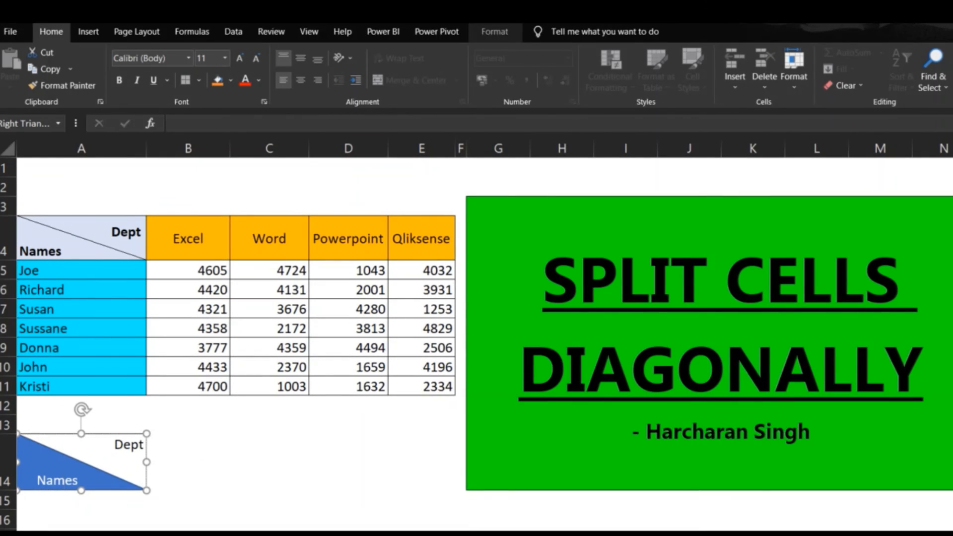
left_click(493, 35)
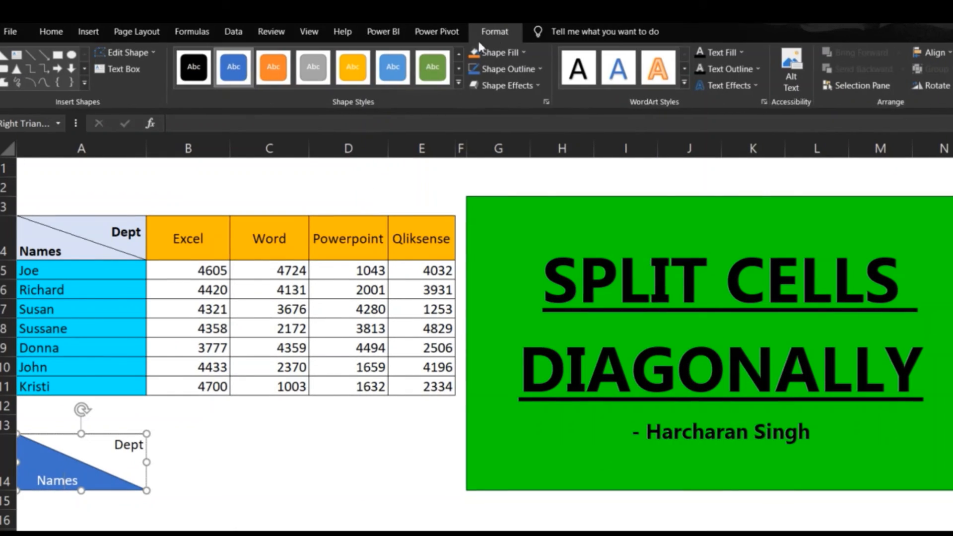
left_click(461, 82)
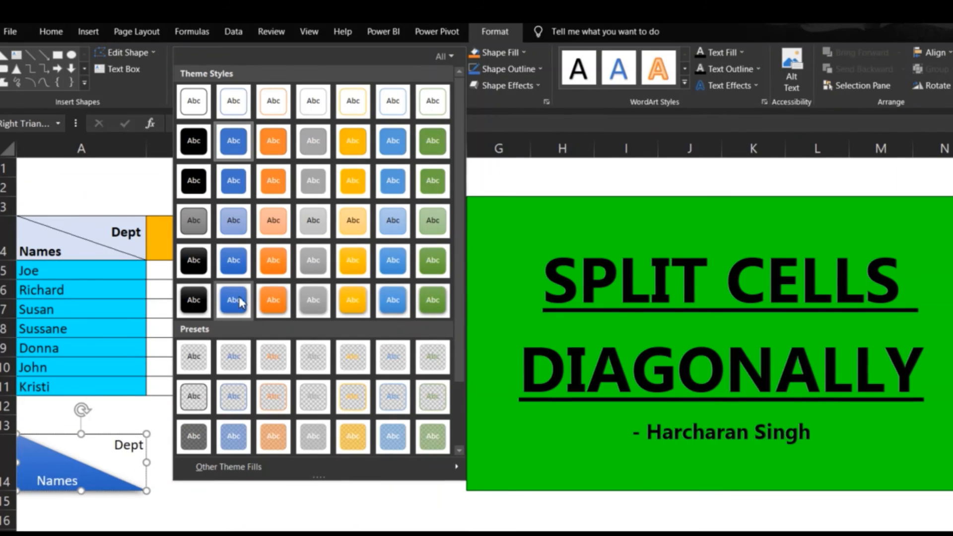
left_click(240, 301)
left_click(191, 485)
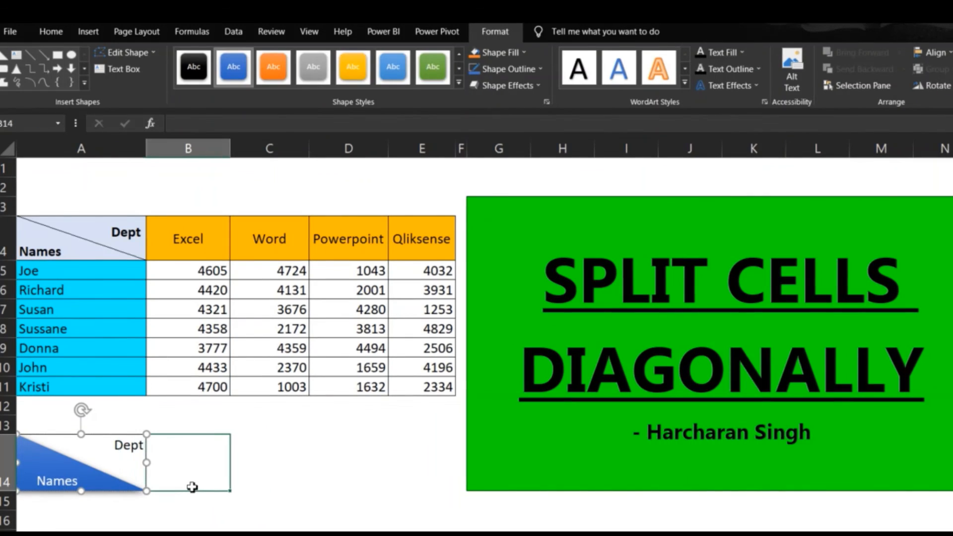
left_click(98, 459)
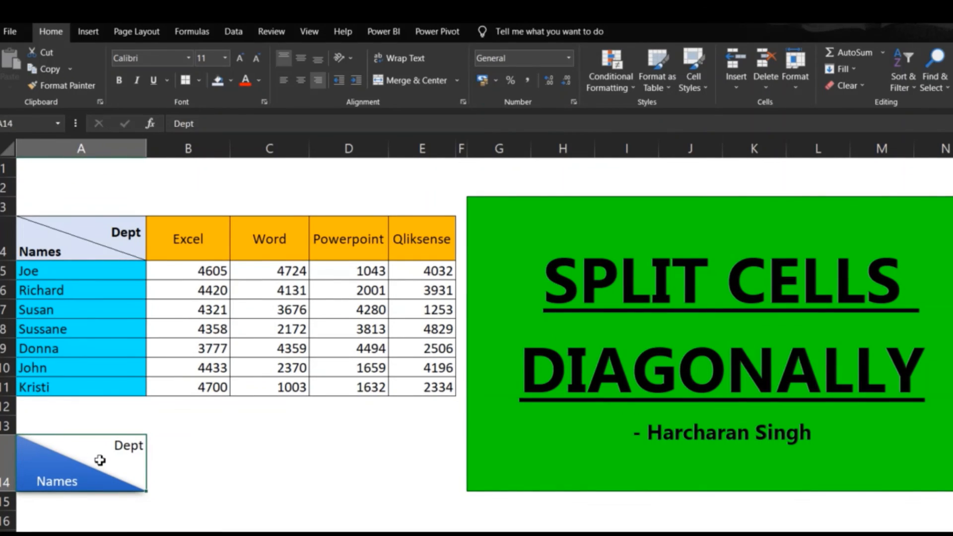